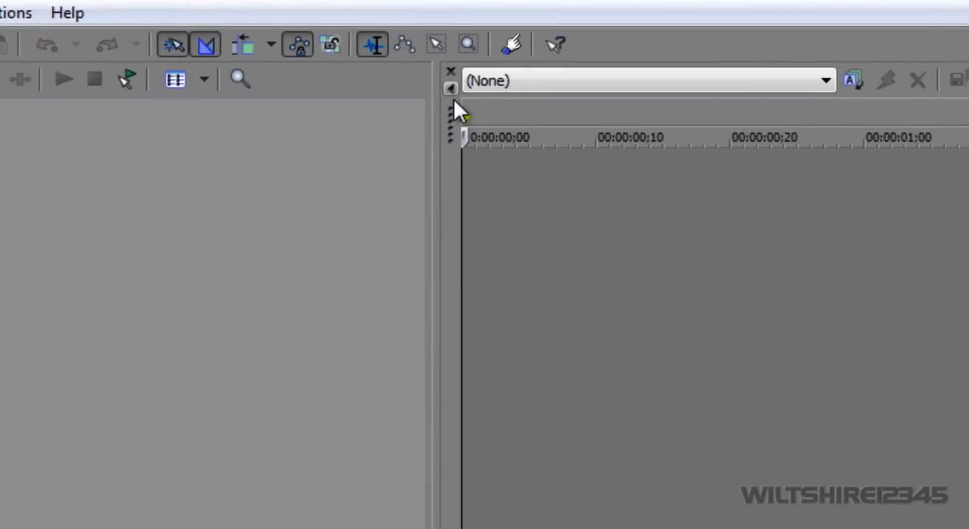
# Close the Trimmer and Video Preview windows.
pyautogui.click(451, 71)
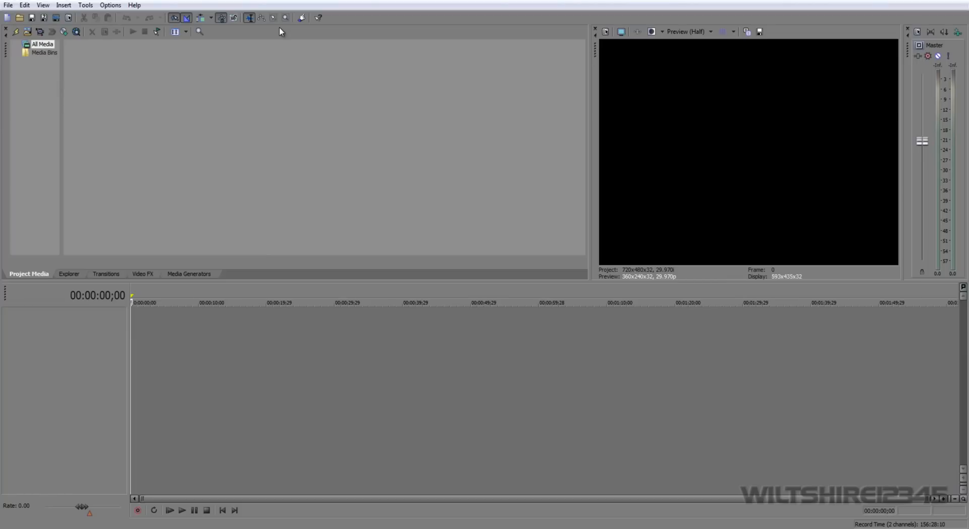
pyautogui.click(595, 29)
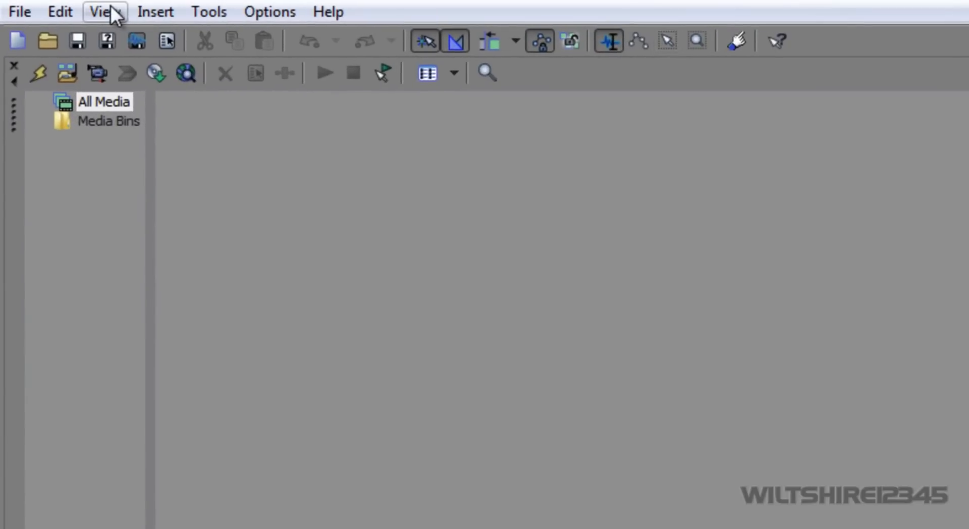
# Restore the Default Layout of the workspace and close its Trimmer window.
pyautogui.click(109, 8)
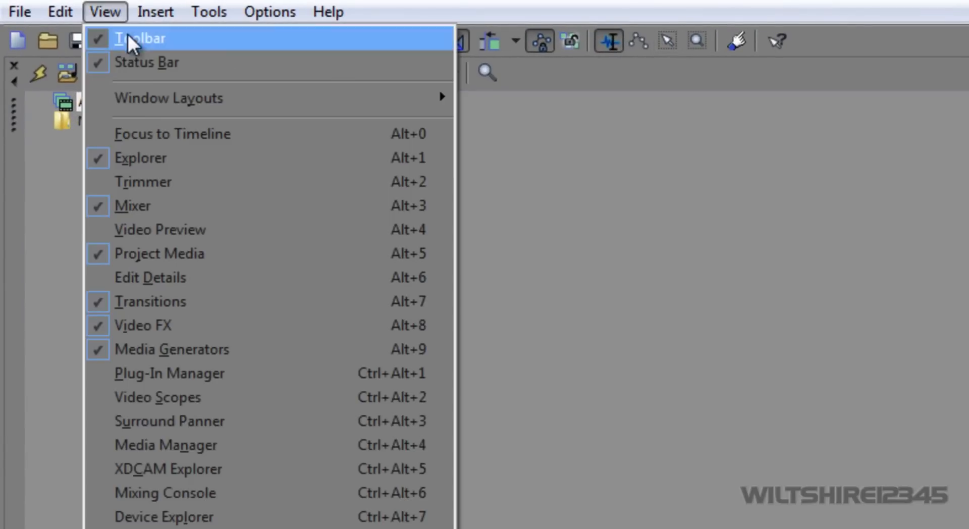
pyautogui.moveTo(182, 92)
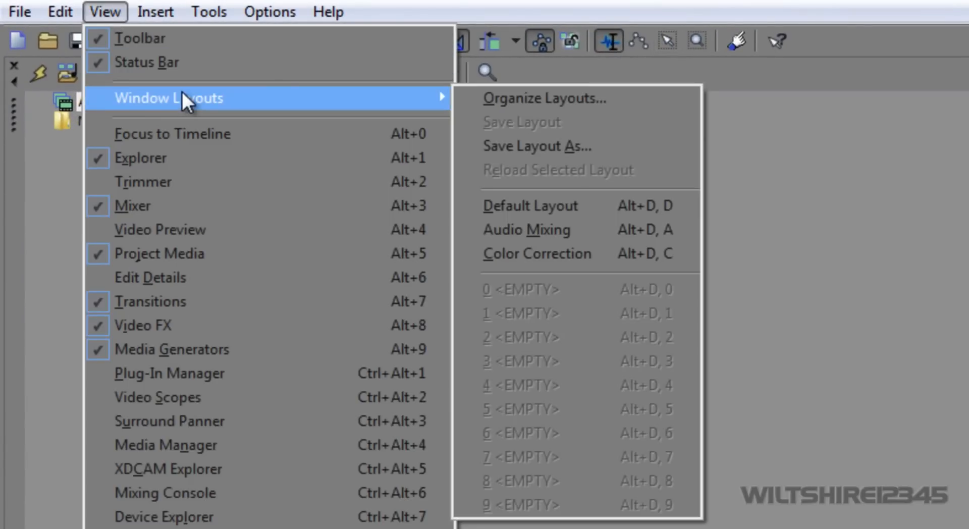
pyautogui.click(502, 206)
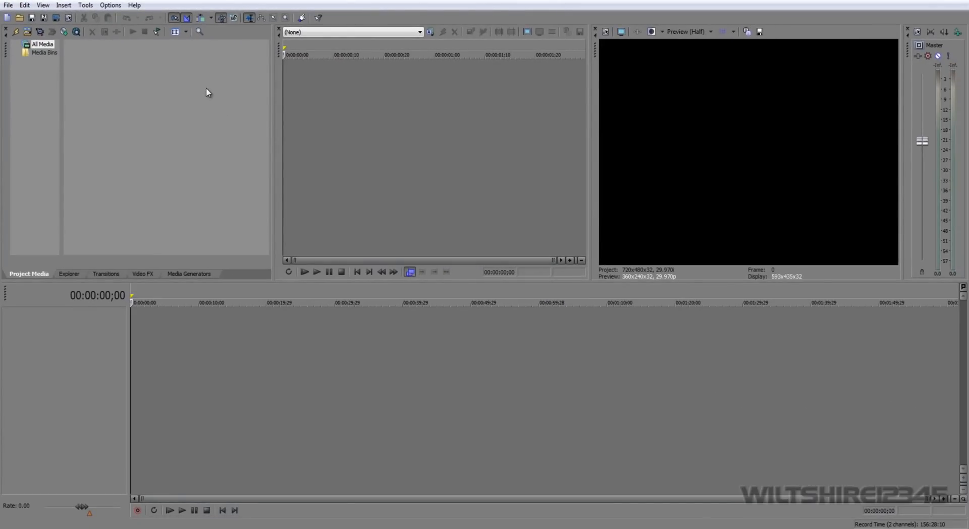
pyautogui.click(278, 29)
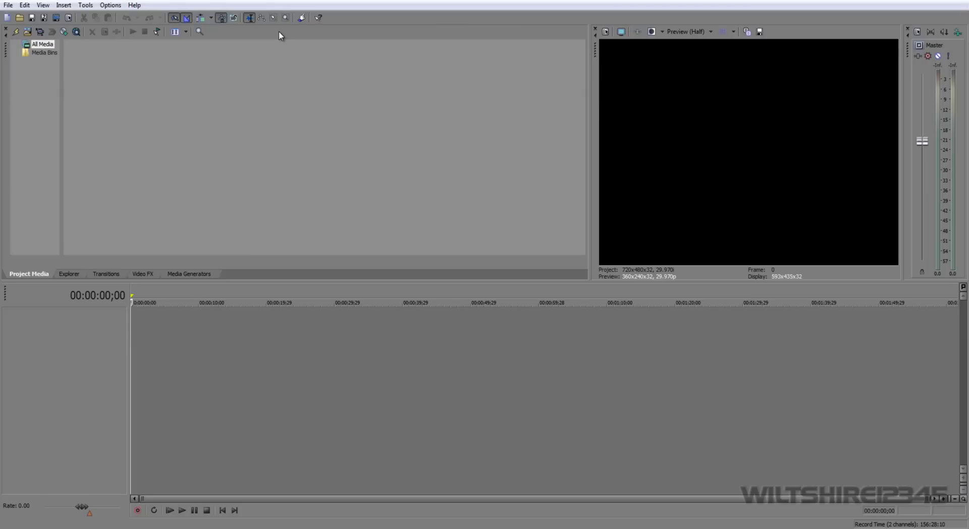
pyautogui.hotkey('ctrl', 'n')
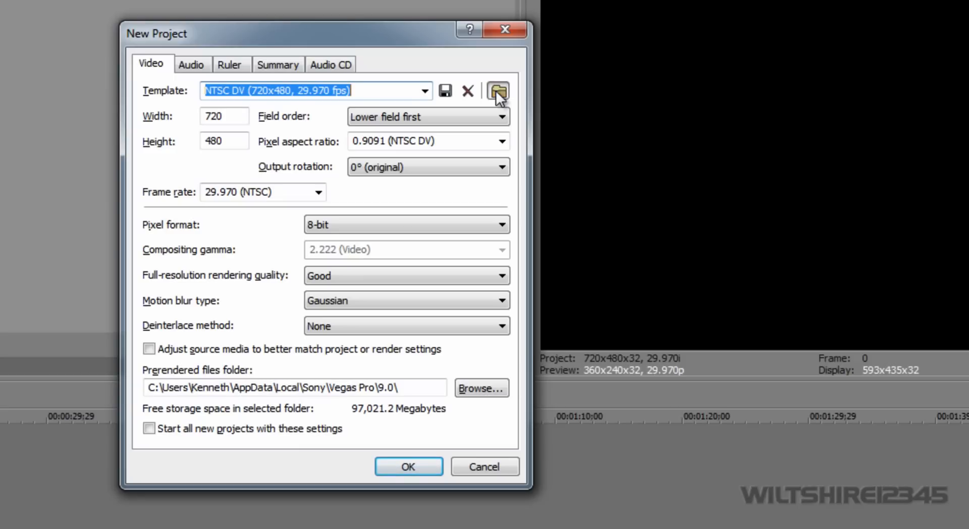
pyautogui.click(497, 91)
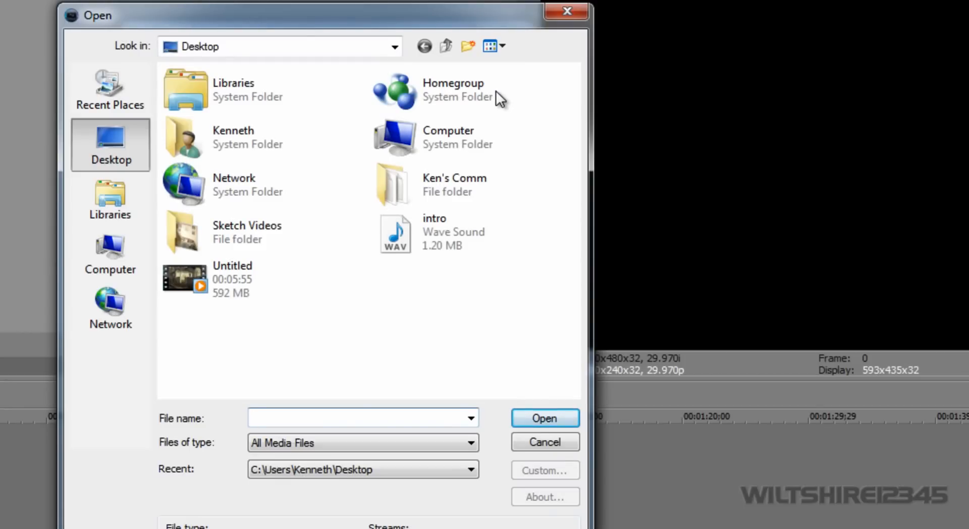
pyautogui.click(218, 262)
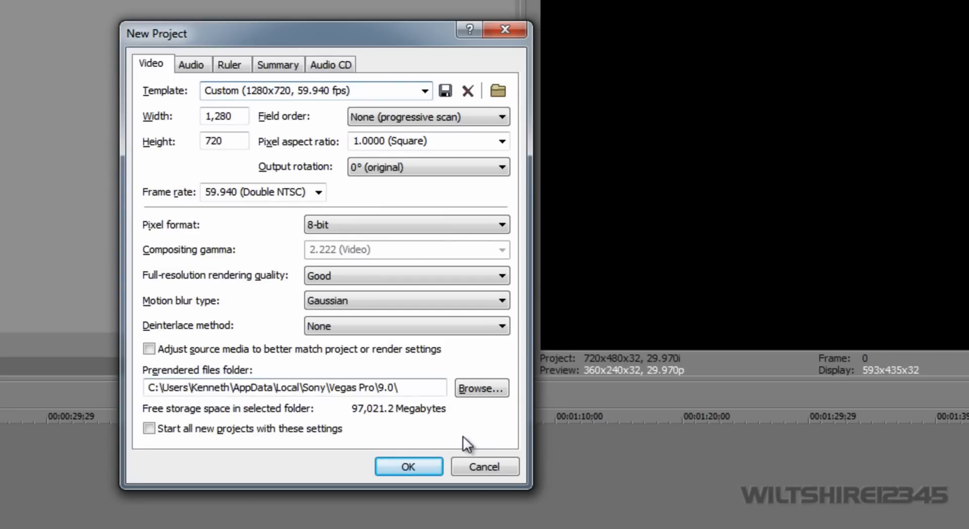
pyautogui.click(480, 467)
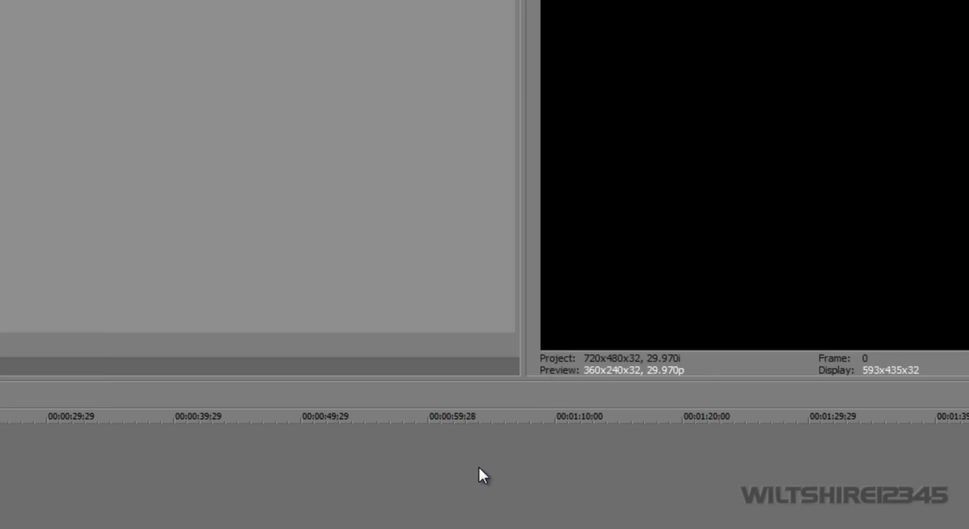
# Create a new project with the NTSC DV (720x480, 29.970 fps) template.
pyautogui.hotkey('ctrl', 'n')
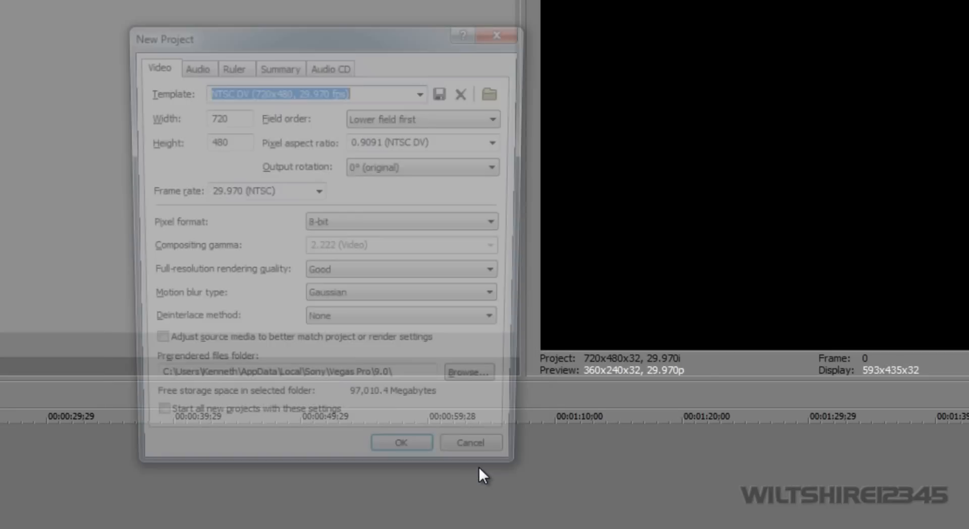
pyautogui.click(434, 474)
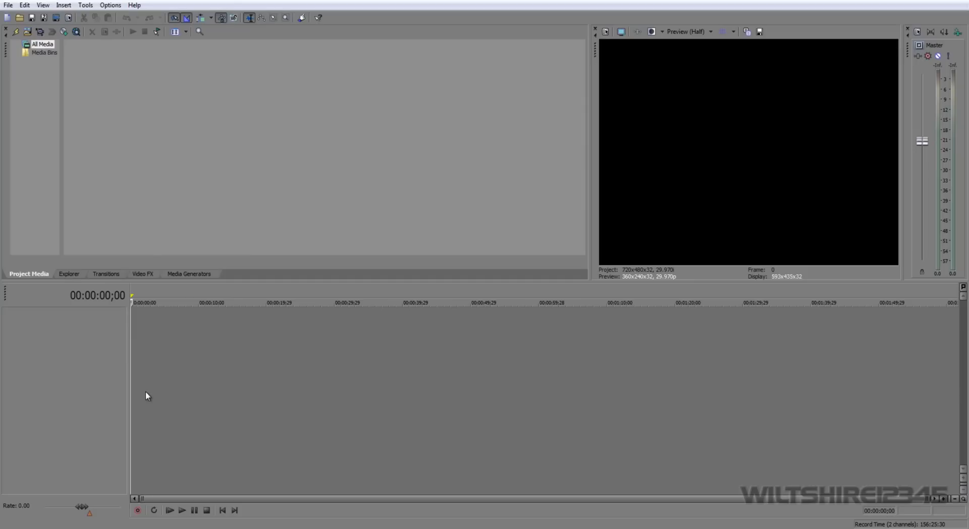
# Insert one audio track and one video track into the empty timeline.
pyautogui.rightClick(81, 354)
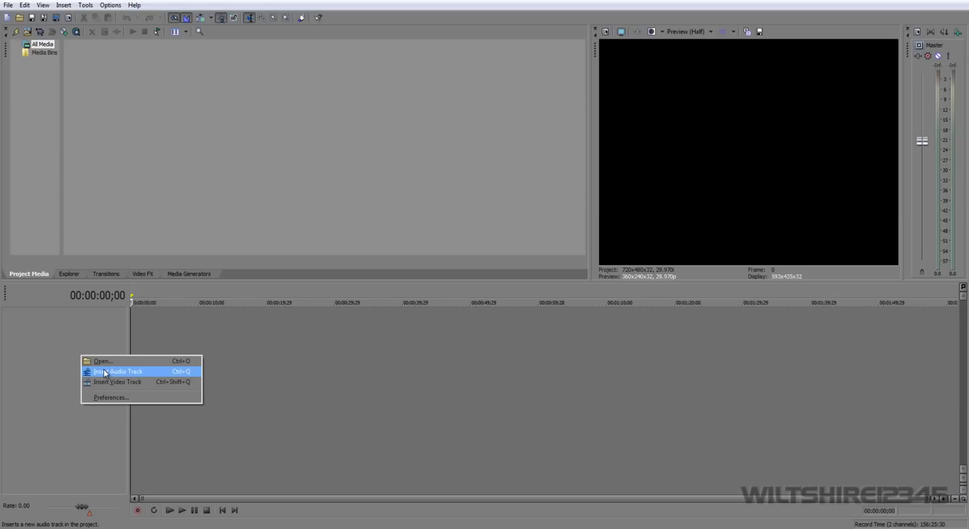
pyautogui.click(105, 372)
pyautogui.rightClick(61, 379)
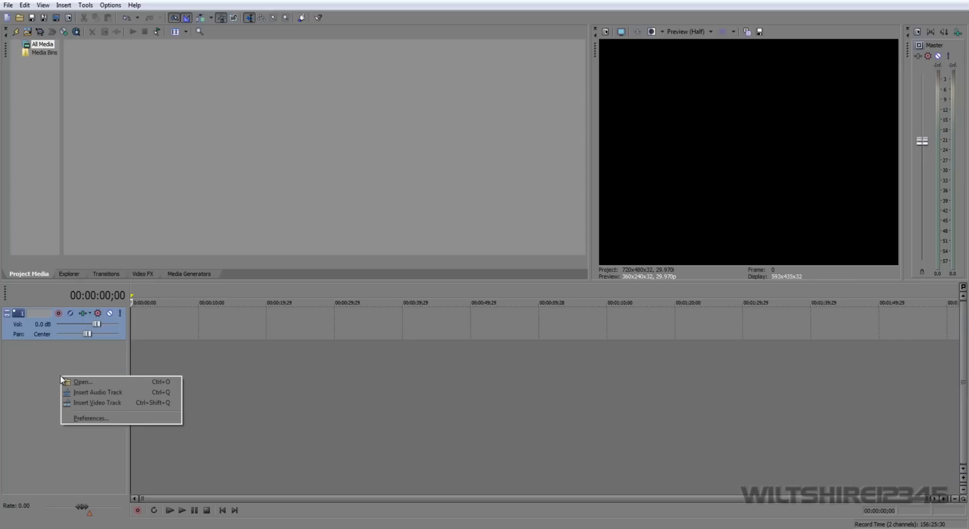
pyautogui.click(96, 403)
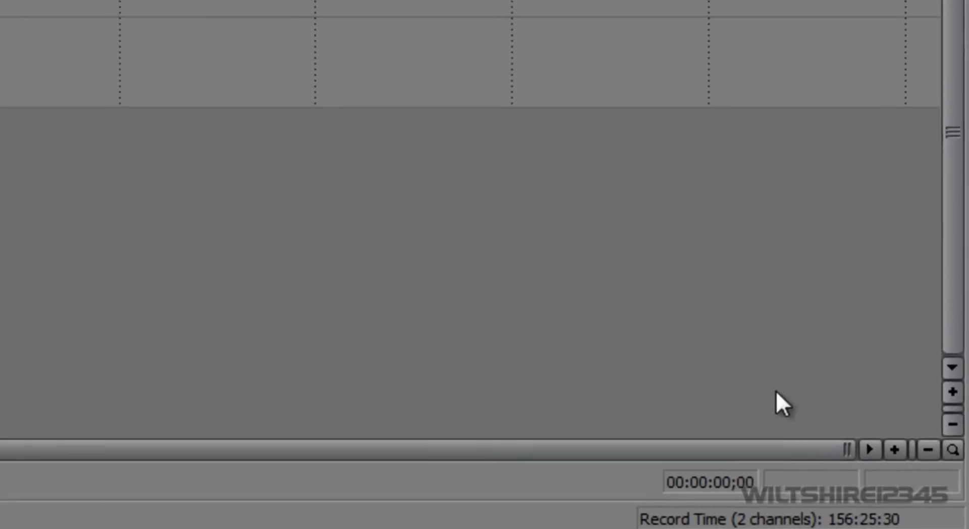
pyautogui.click(907, 453)
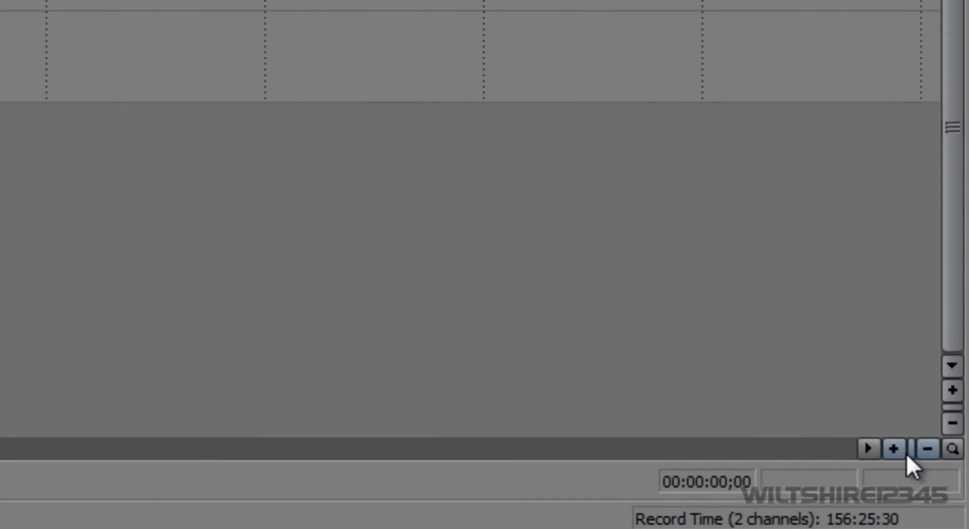
pyautogui.click(946, 419)
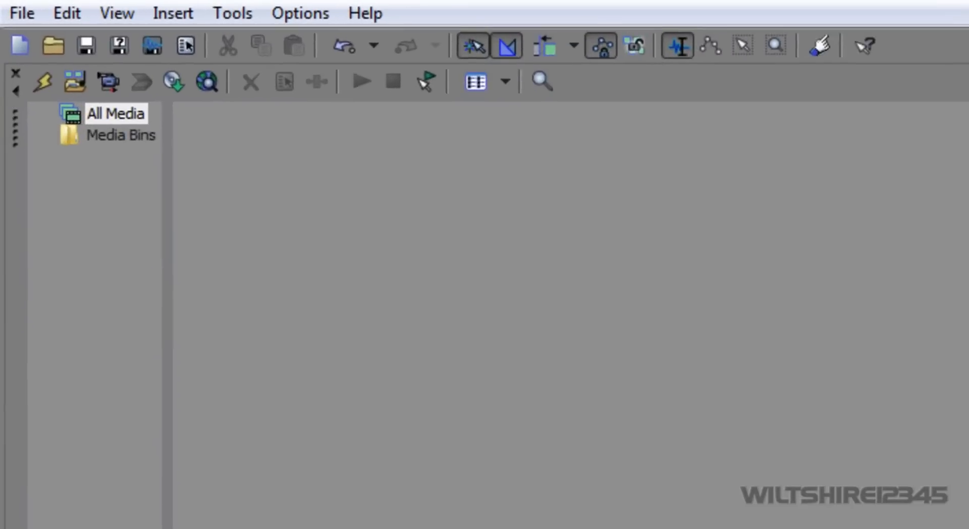
# Import the Untitled MP4 video from the Desktop and place it at the start of the video track.
pyautogui.click(81, 85)
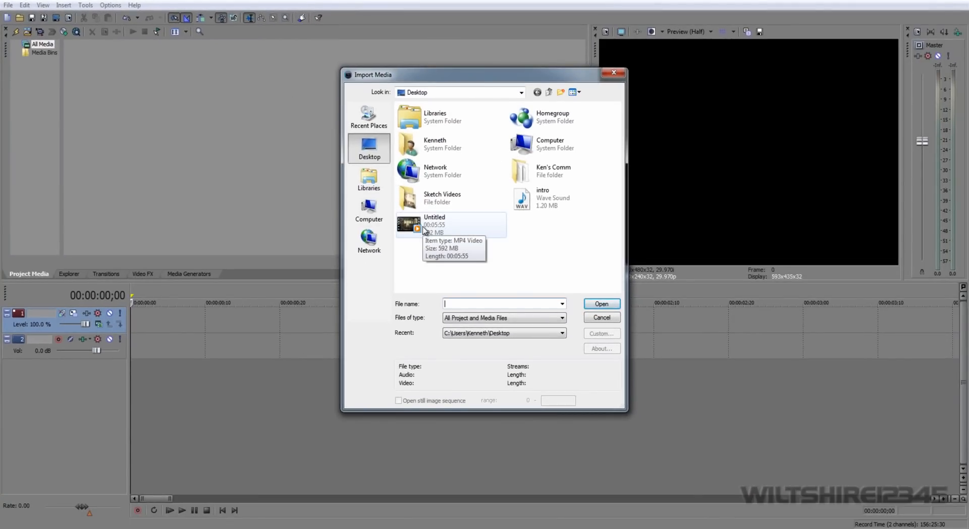
pyautogui.doubleClick(423, 227)
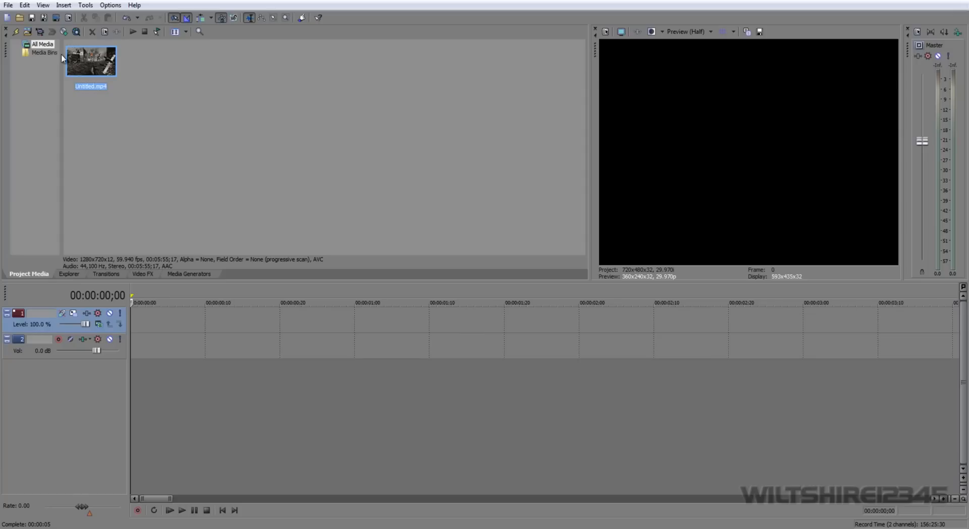
pyautogui.moveTo(85, 59); pyautogui.dragTo(130, 323)
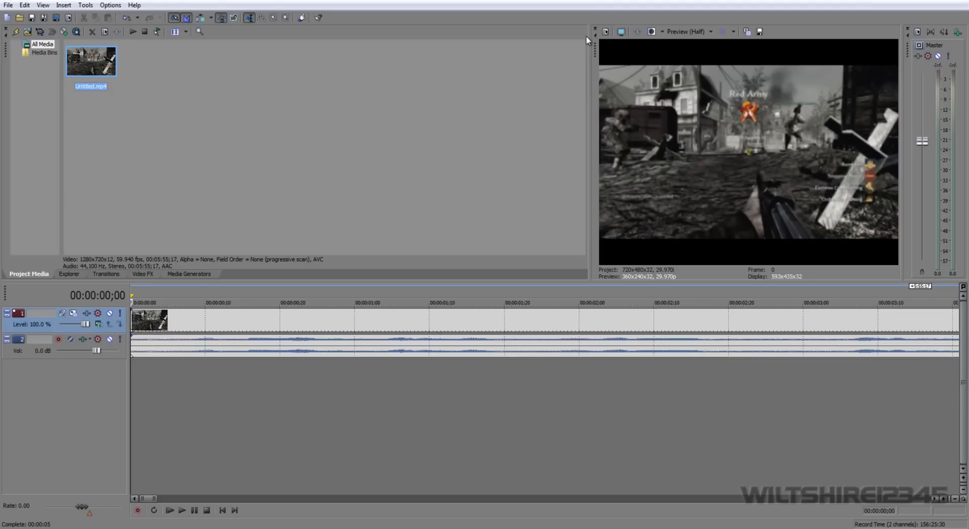
# Match the project's video properties to the Untitled video on the Desktop, giving 1280x720 at 59.940 fps, and apply them.
pyautogui.click(605, 31)
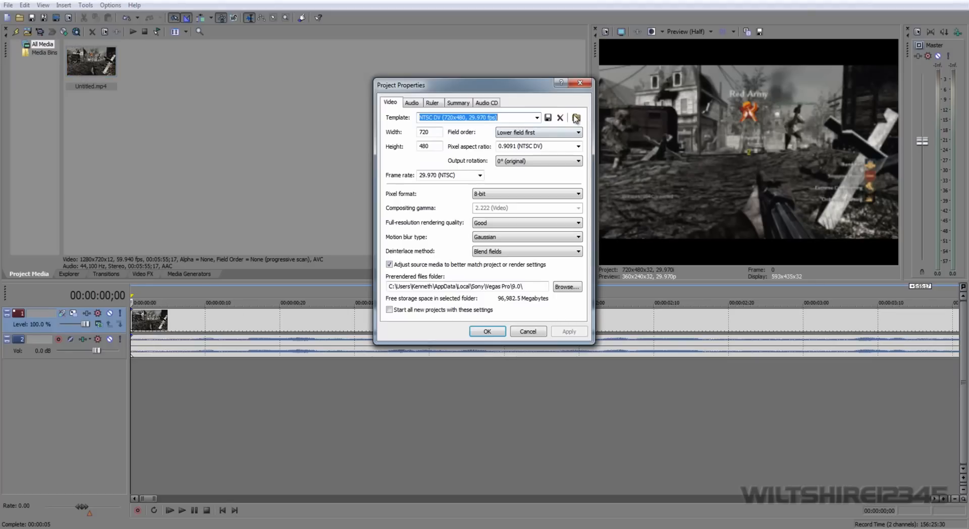
pyautogui.click(576, 117)
pyautogui.click(444, 229)
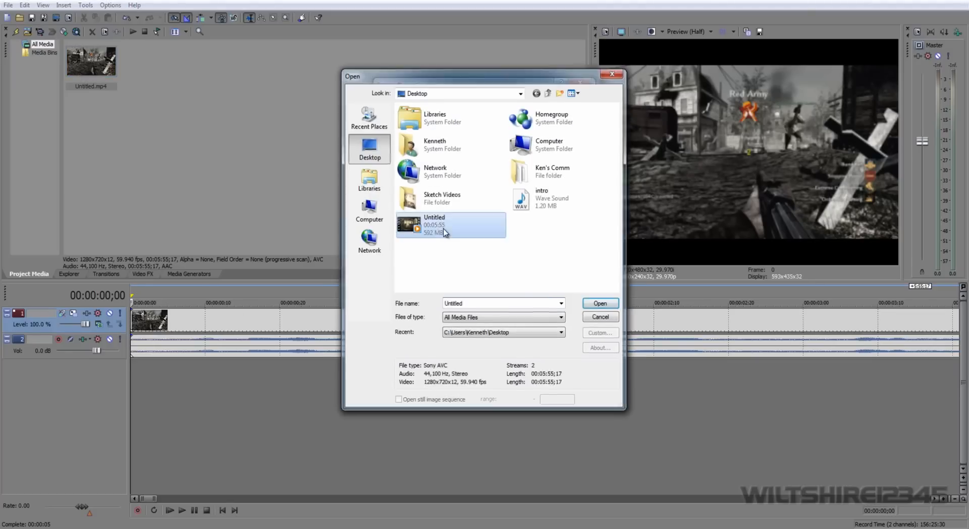
pyautogui.doubleClick(444, 229)
pyautogui.click(567, 331)
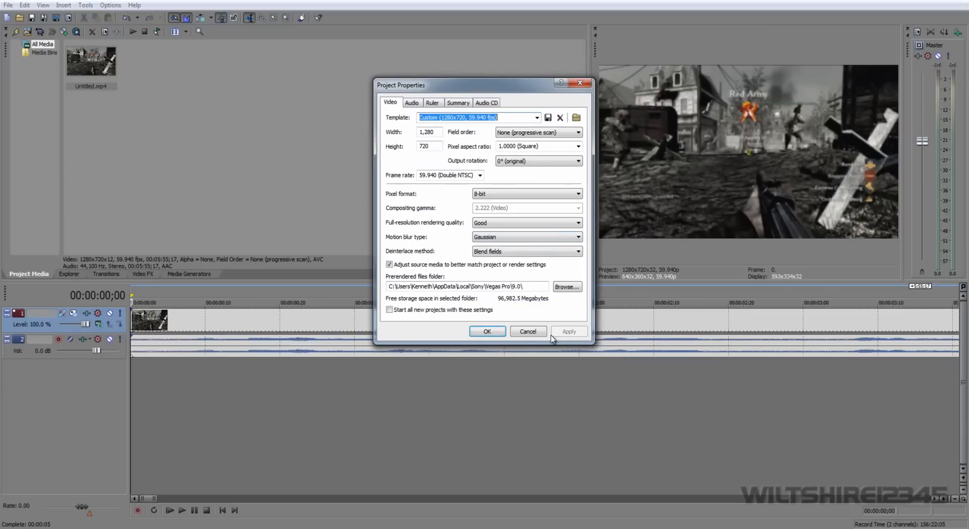
pyautogui.click(487, 331)
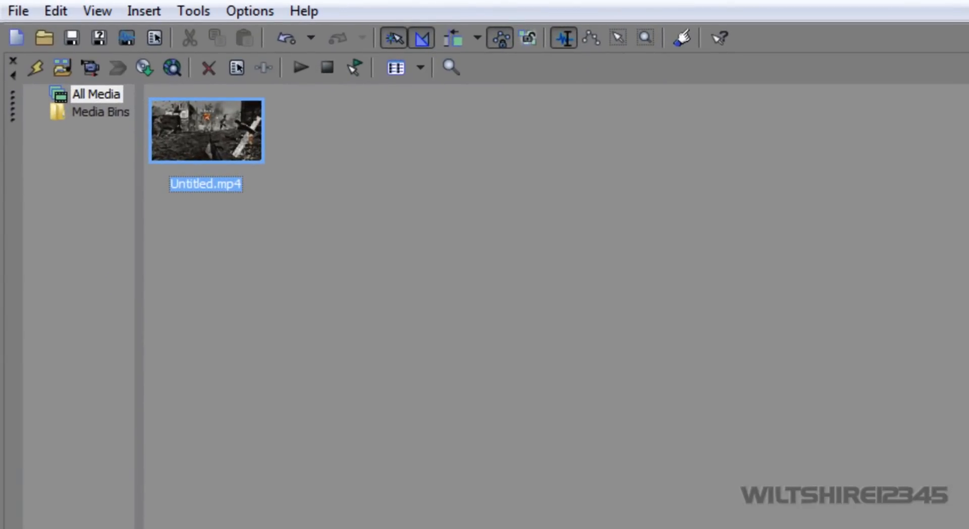
# Start rendering the project as MainConcept AVC/AAC and open the custom settings of the Hauppauge HD PVR template.
pyautogui.click(18, 10)
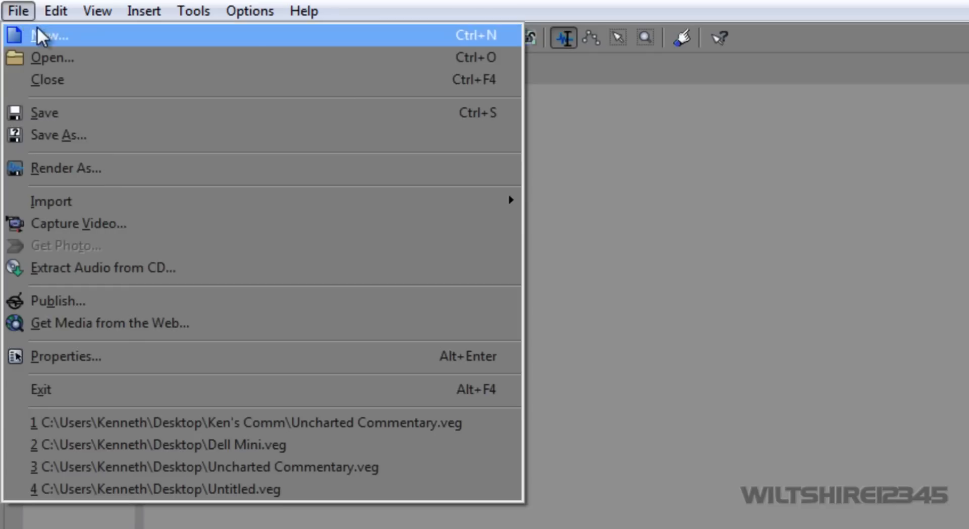
pyautogui.click(110, 173)
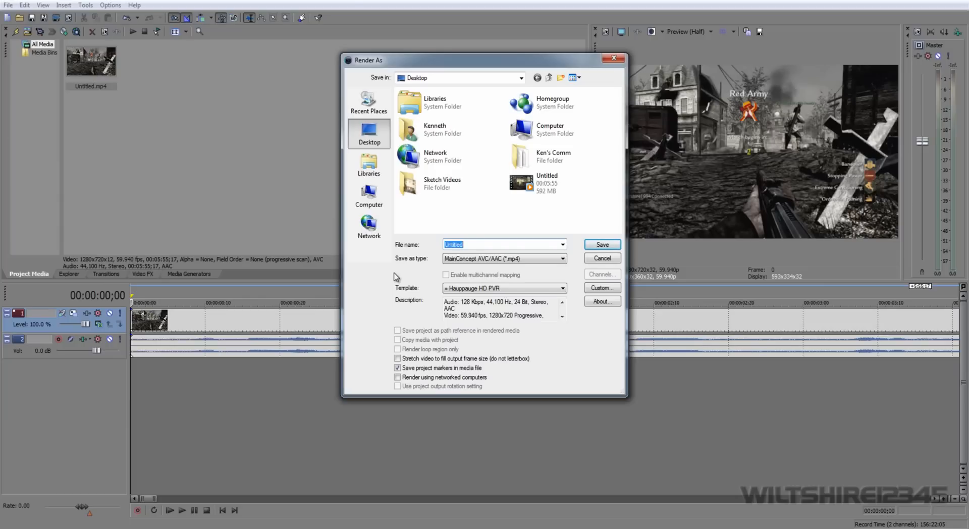
pyautogui.click(603, 288)
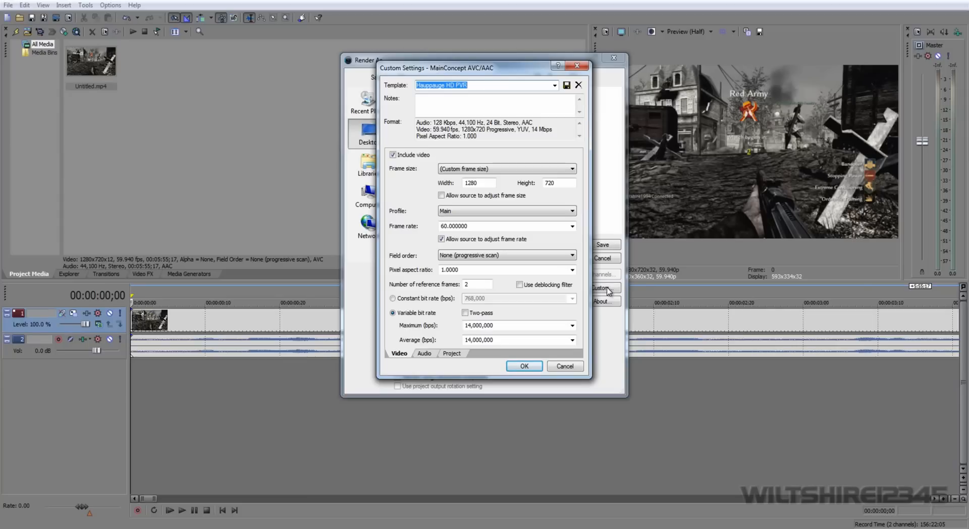
# Set the render frame rate to 29.970 (NTSC) and the maximum variable bit rate to 4,000,000 bps.
pyautogui.click(571, 226)
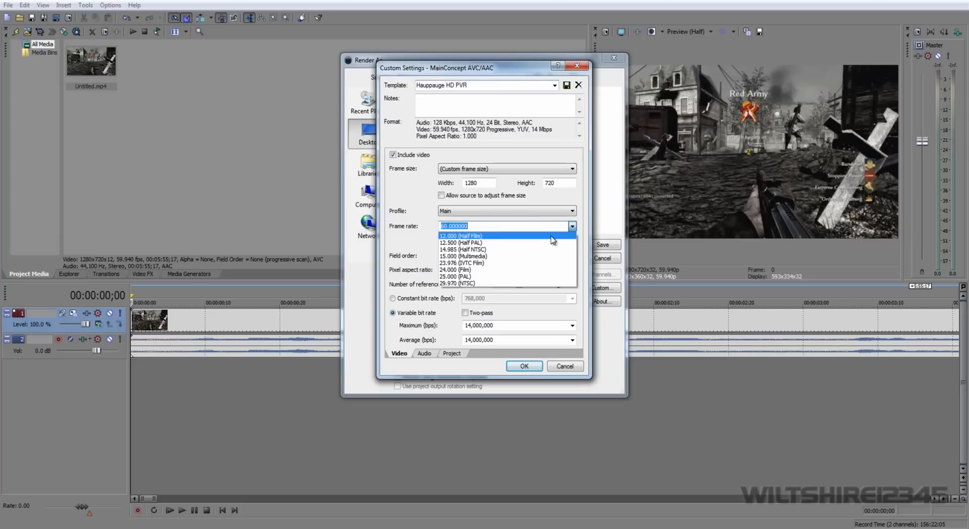
pyautogui.click(483, 283)
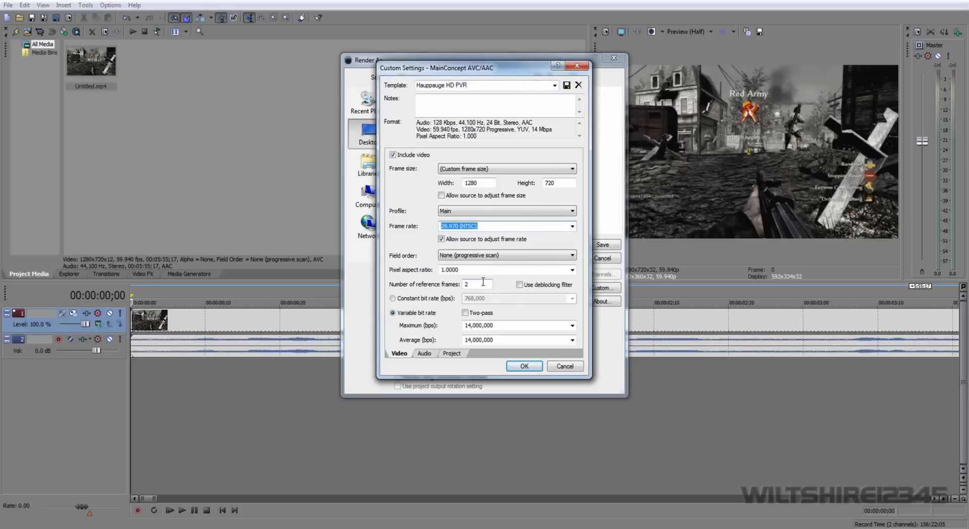
pyautogui.click(572, 227)
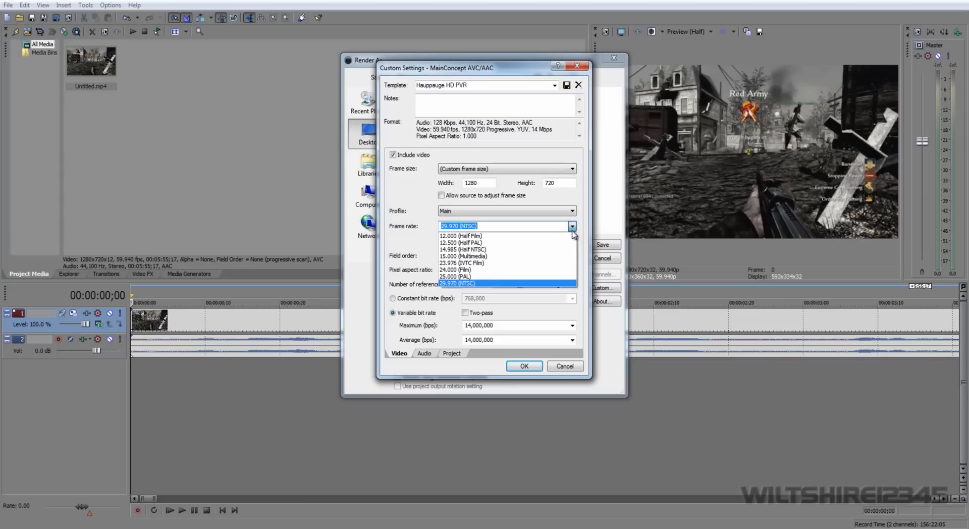
pyautogui.click(500, 283)
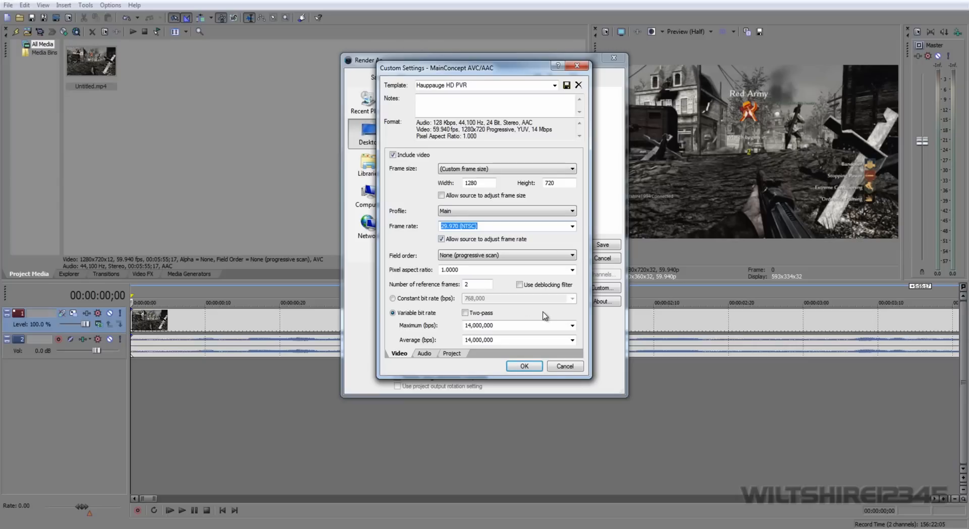
pyautogui.click(572, 325)
pyautogui.click(482, 362)
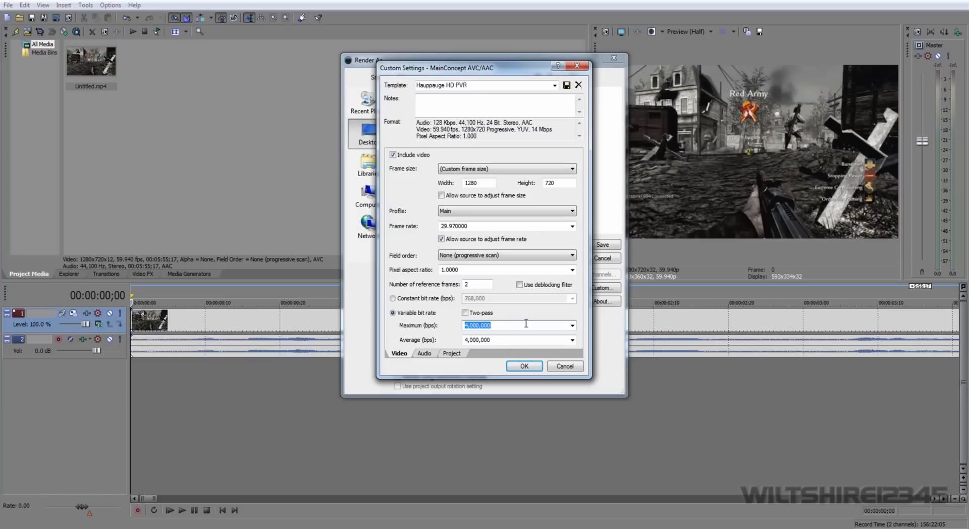
# Set the render template's frame rate to 60.
pyautogui.click(572, 226)
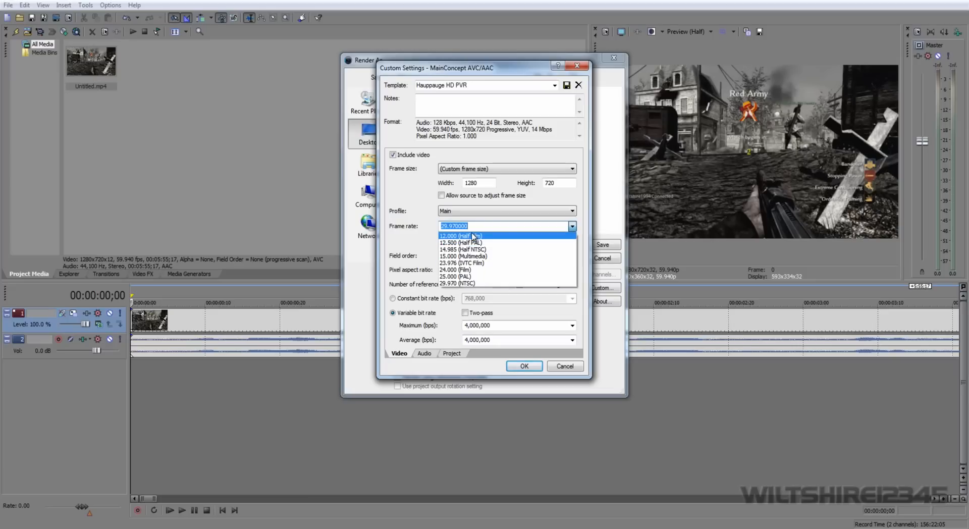
pyautogui.write('60')
pyautogui.click(447, 337)
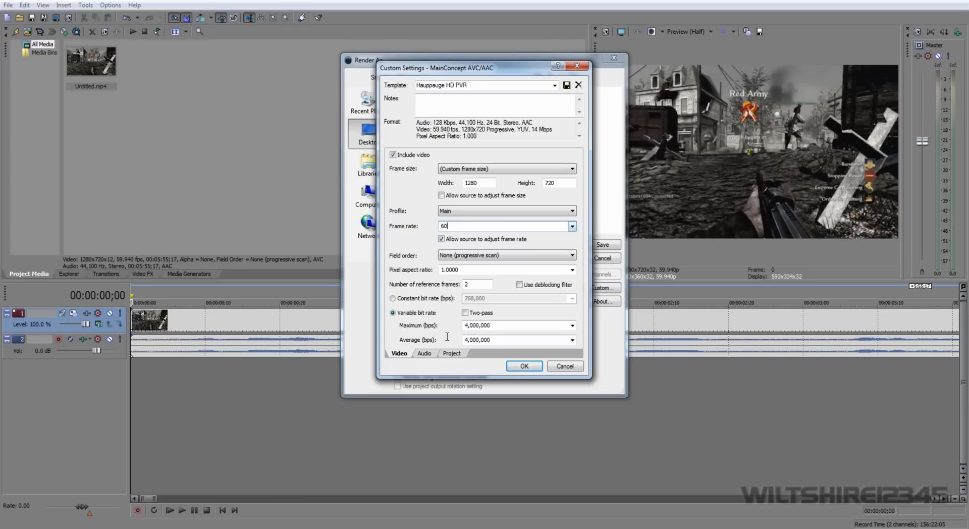
# Set both the maximum and the average variable bit rate of the render template to 14,000,000 bps.
pyautogui.click(573, 326)
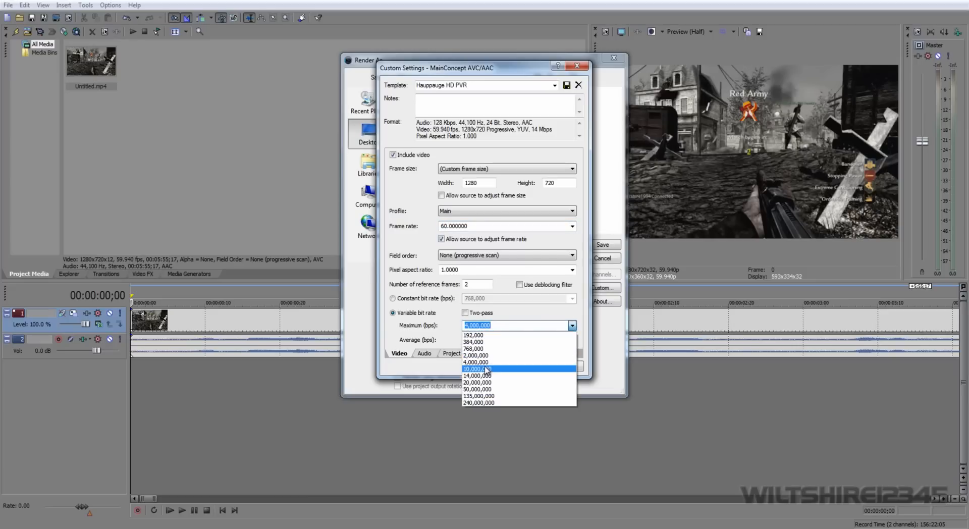
pyautogui.click(477, 376)
pyautogui.click(572, 340)
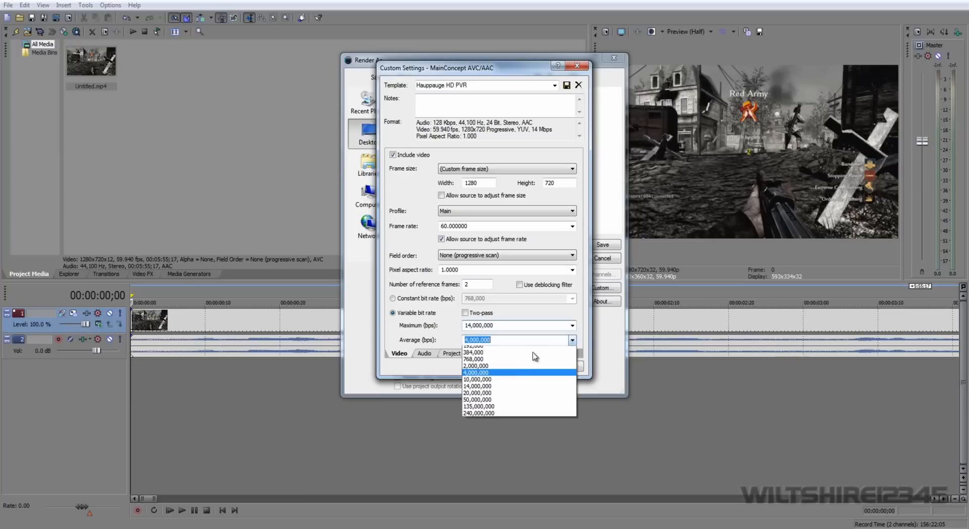
pyautogui.click(477, 385)
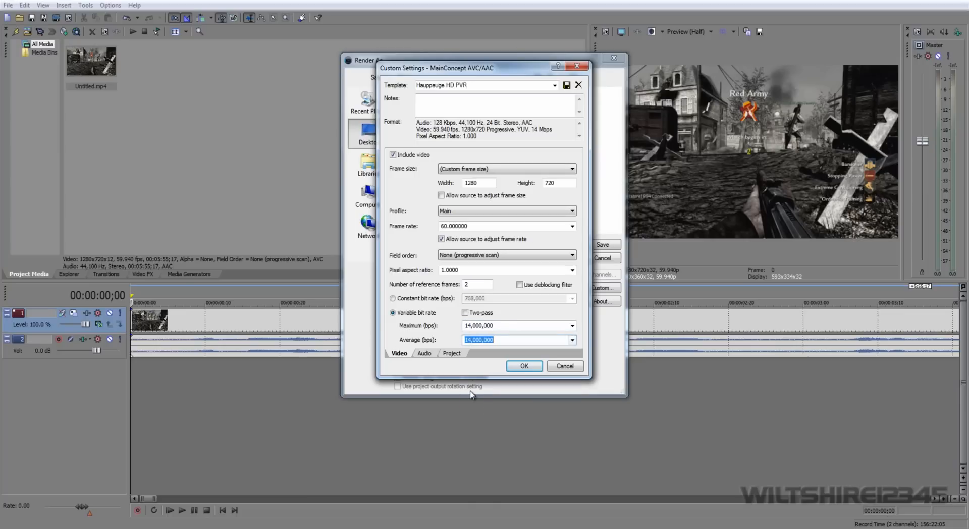
# Check the audio and project render settings, then save the custom settings as a template named YouTube HD and accept them.
pyautogui.click(423, 355)
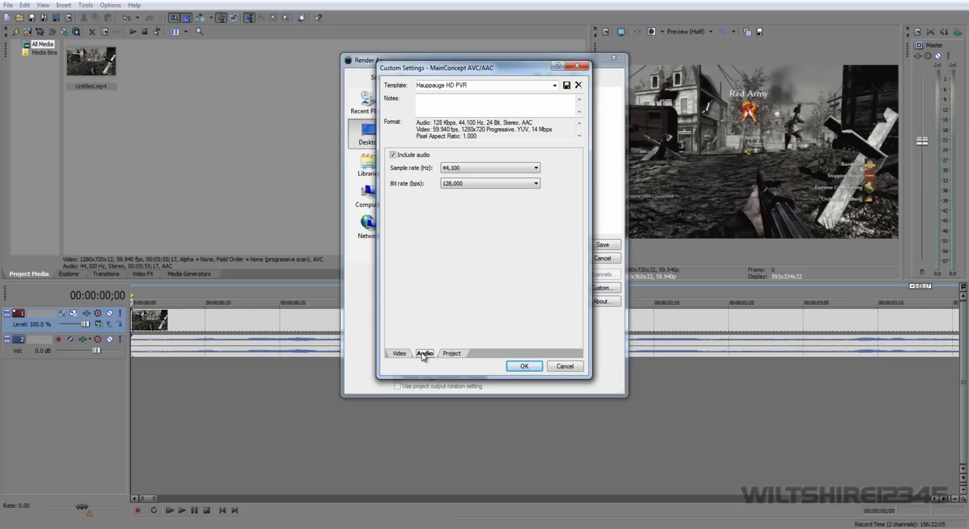
pyautogui.click(447, 355)
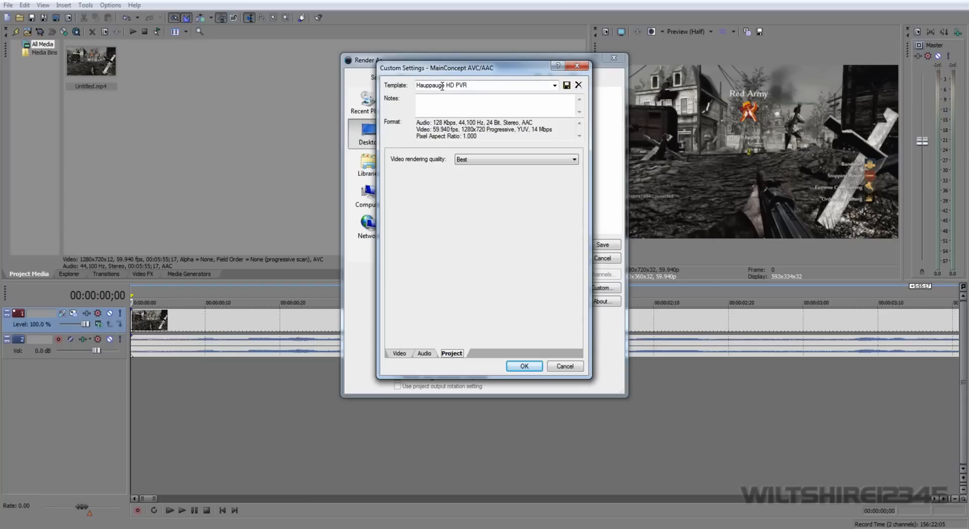
pyautogui.tripleClick(475, 83)
pyautogui.press('BackSpace')
pyautogui.write('YoTu')
pyautogui.press('BackSpace')
pyautogui.press('BackSpace')
pyautogui.write('uTube HD')
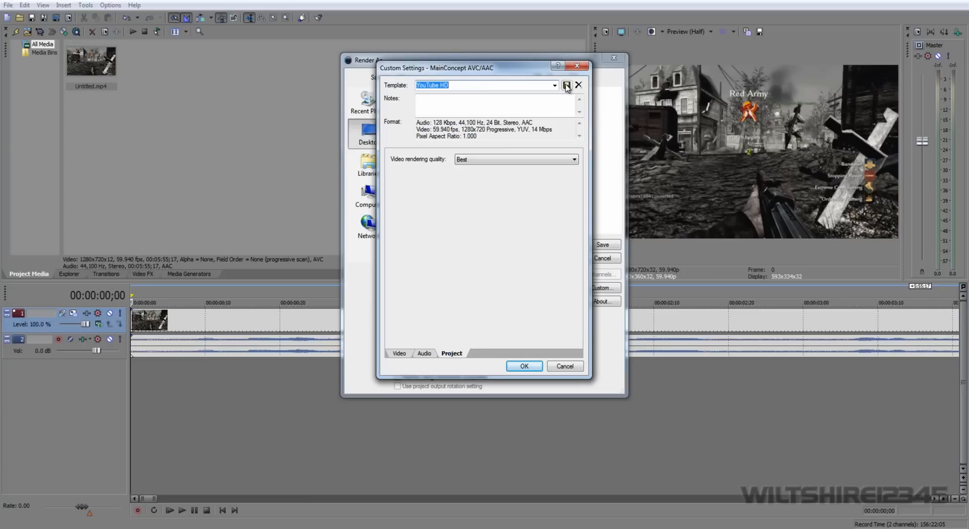
pyautogui.click(525, 366)
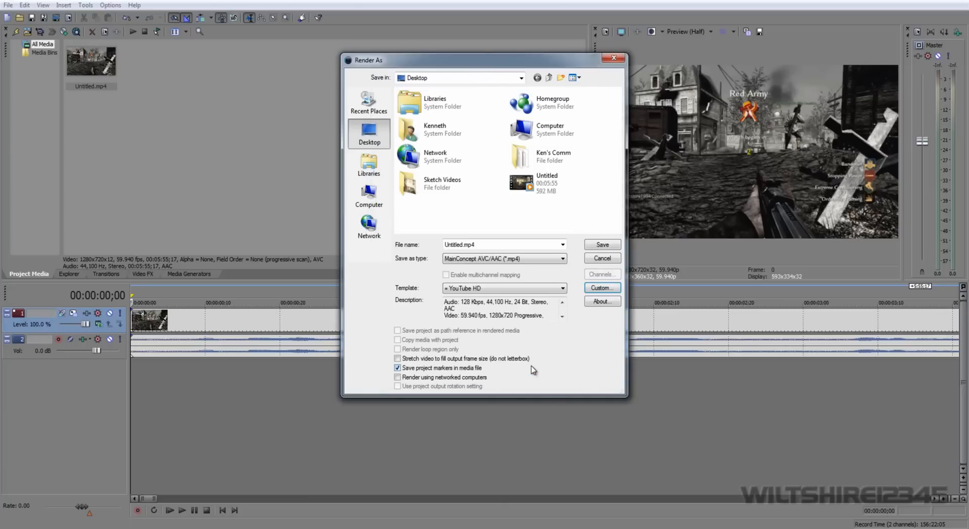